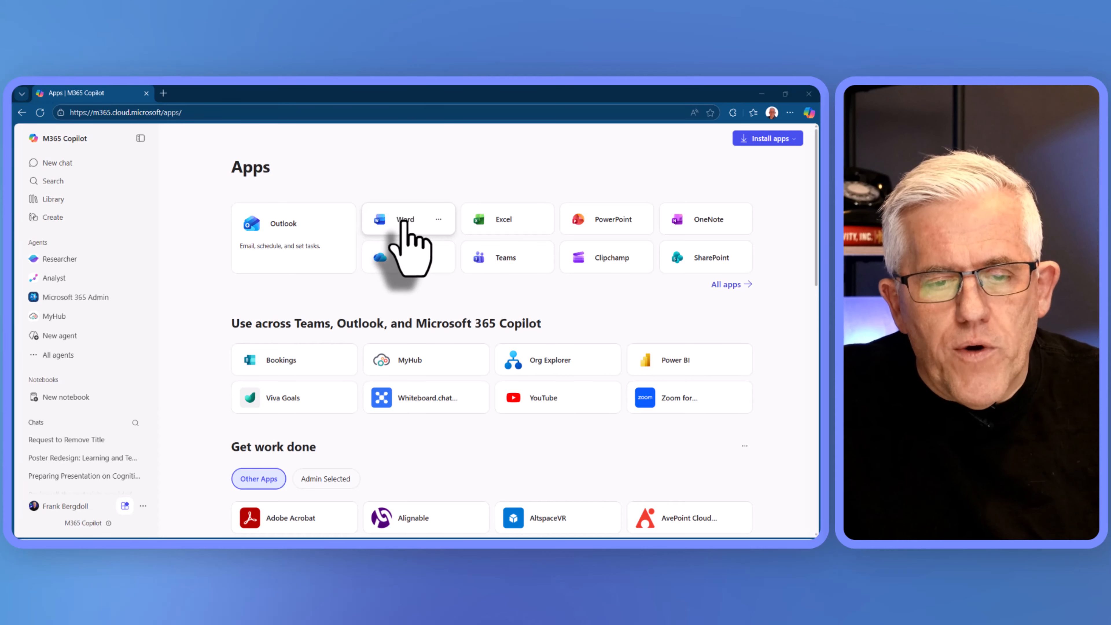
- Create a blank Word document and enter the Copilot draft prompt "lesson plan on metacognition"
{"action": "left_click", "coordinate": [405, 222]}
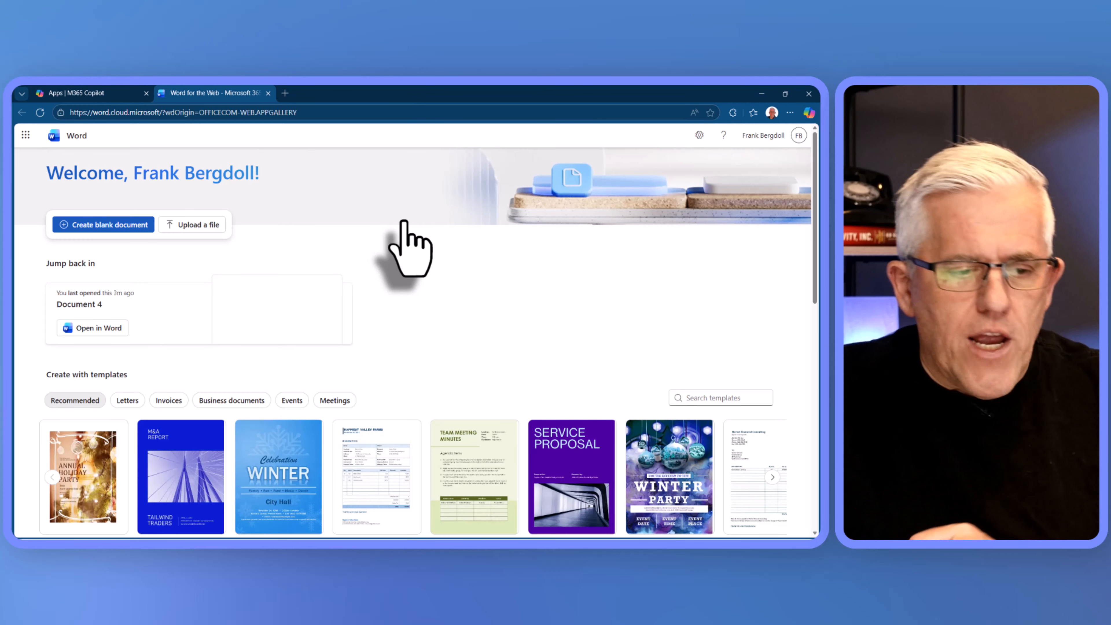
{"action": "left_click", "coordinate": [116, 224]}
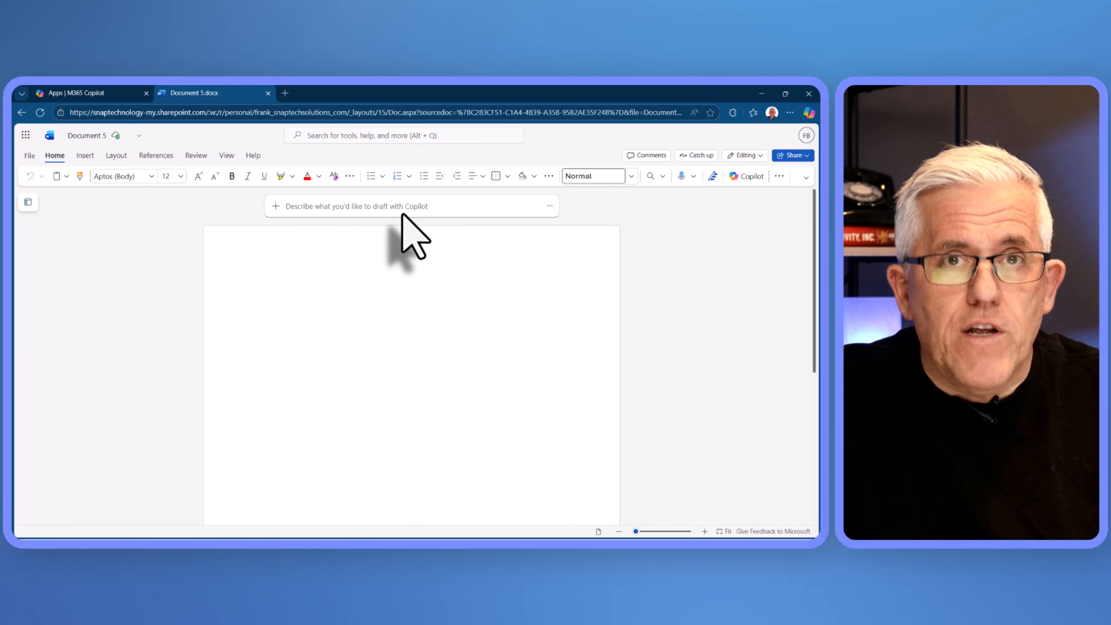
{"action": "left_click", "coordinate": [335, 209]}
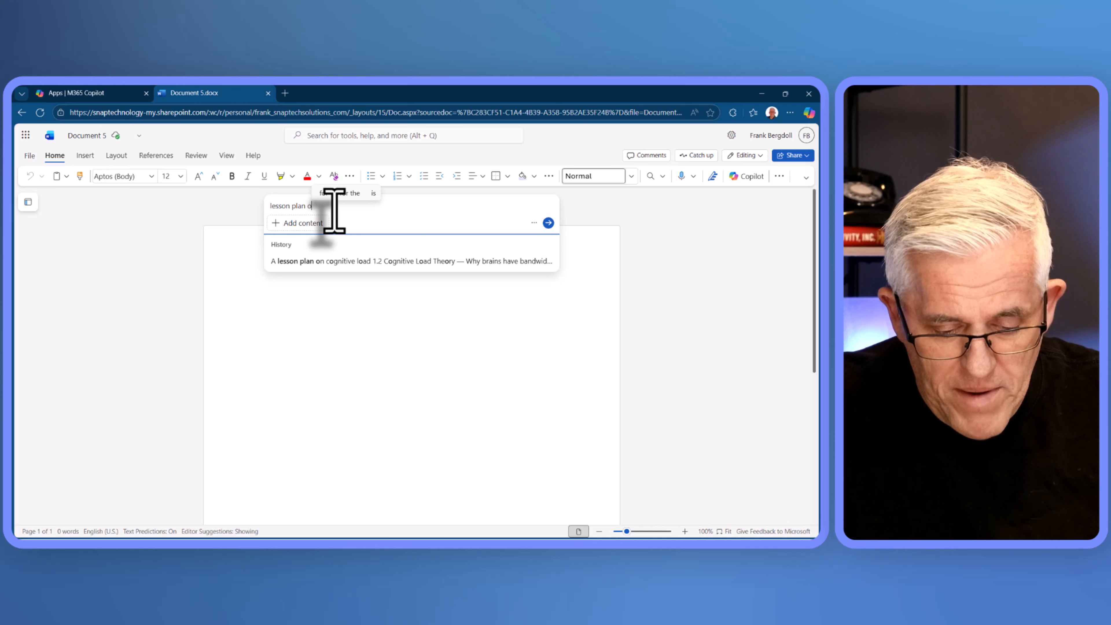
{"action": "type", "text": "n metacognition"}
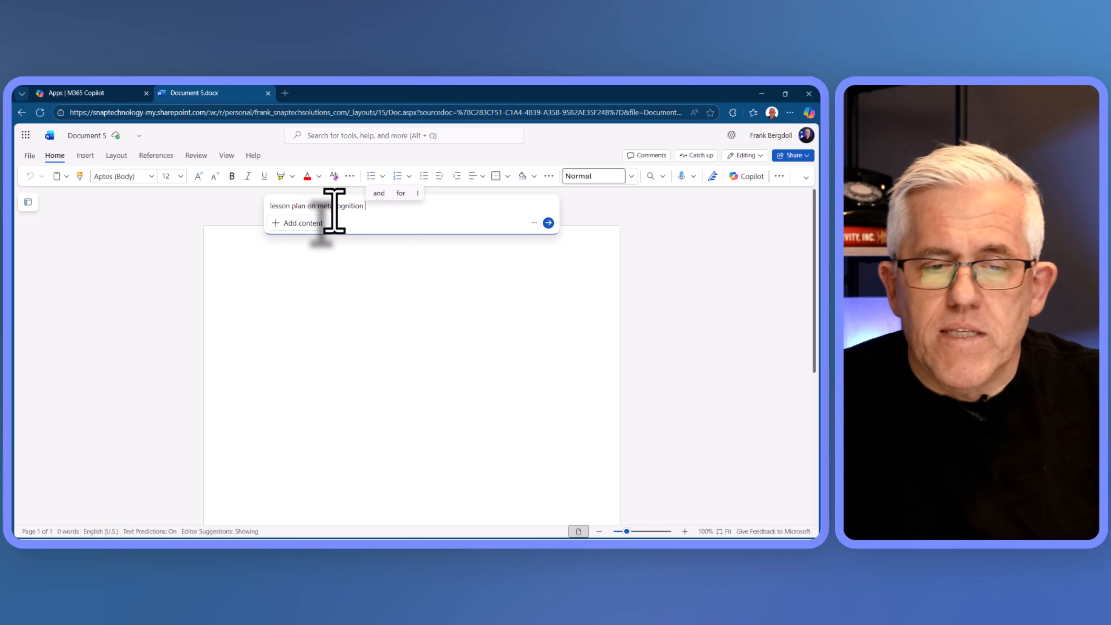
- Attach the PDF "1.5 Metacognition — Teaching learners to understand and manage their own learning" to the draft prompt as source content
{"action": "left_click", "coordinate": [290, 223]}
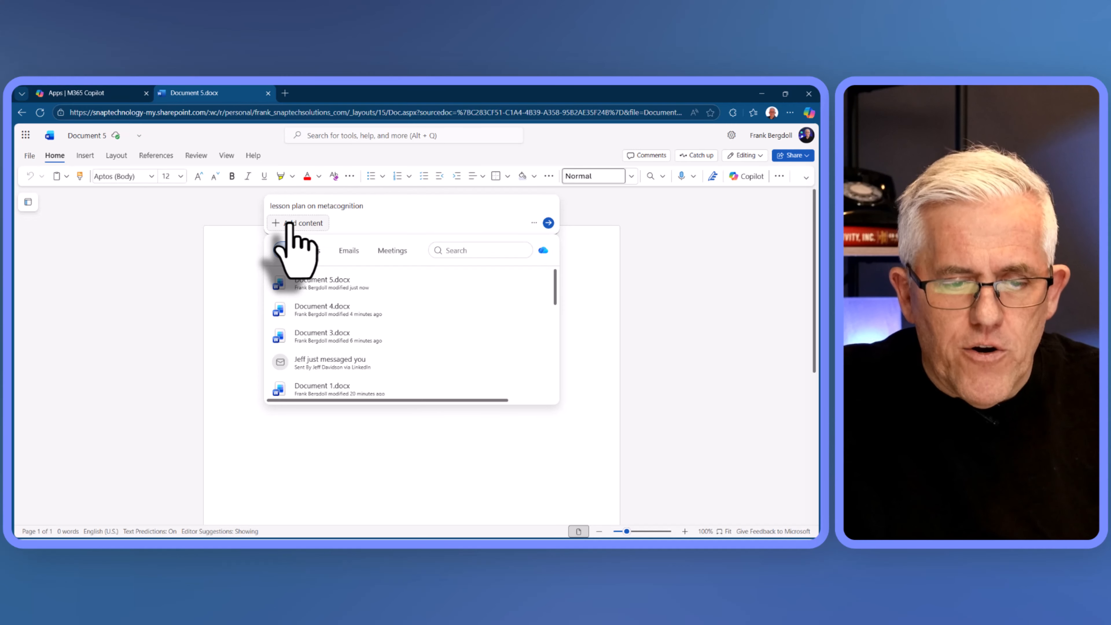
{"action": "left_click", "coordinate": [313, 250]}
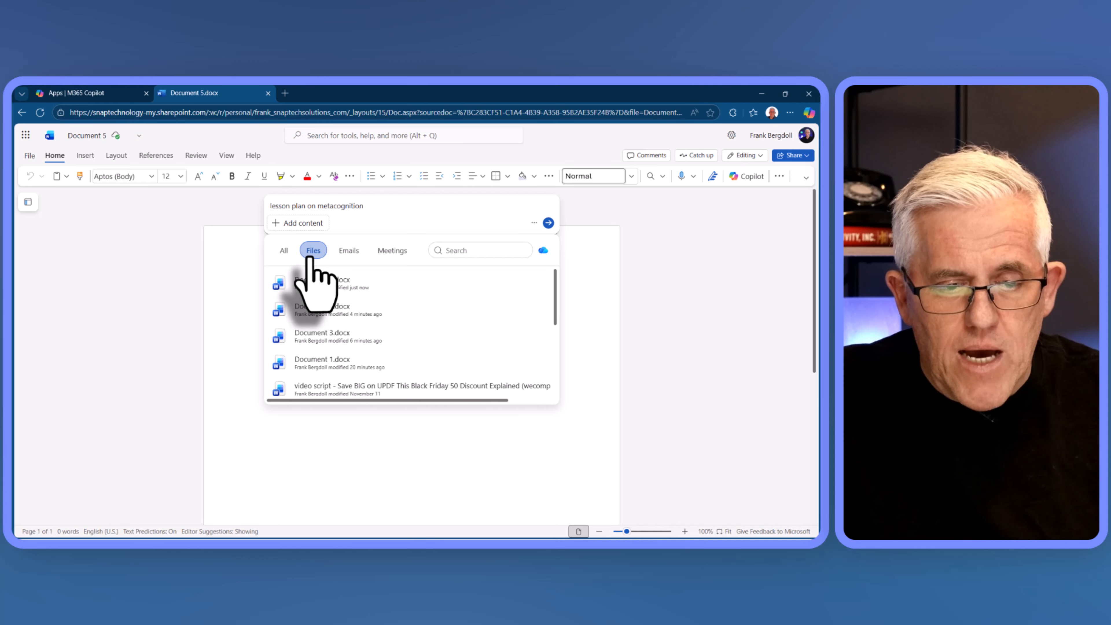
{"action": "scroll", "coordinate": [328, 311], "scroll_direction": "down", "scroll_amount": 2}
{"action": "scroll", "coordinate": [332, 324], "scroll_direction": "down", "scroll_amount": 3}
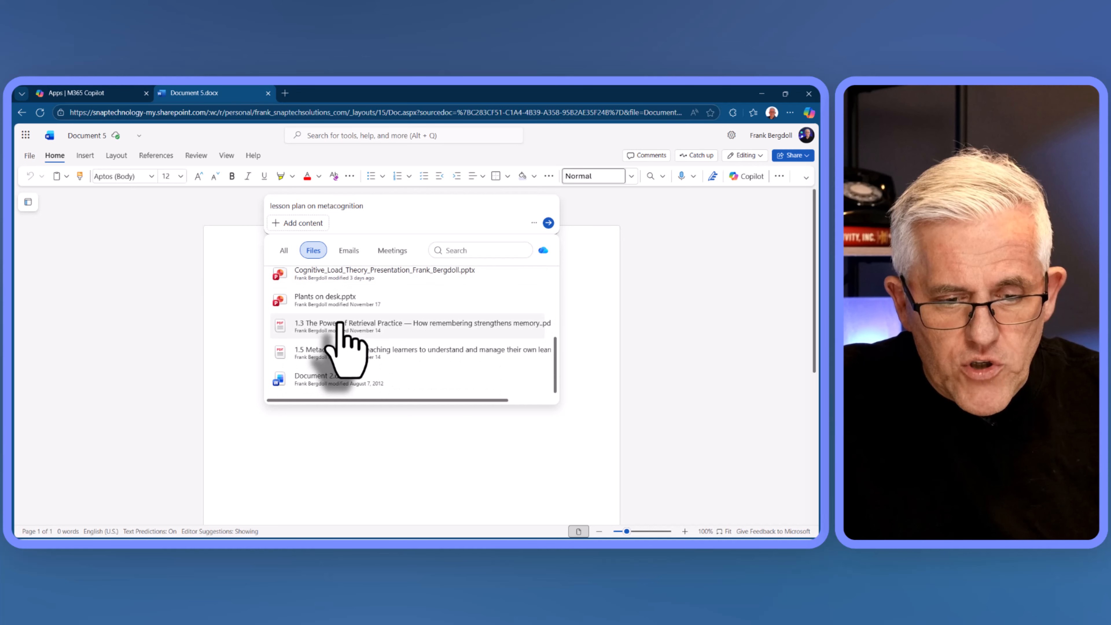
{"action": "left_click", "coordinate": [339, 355]}
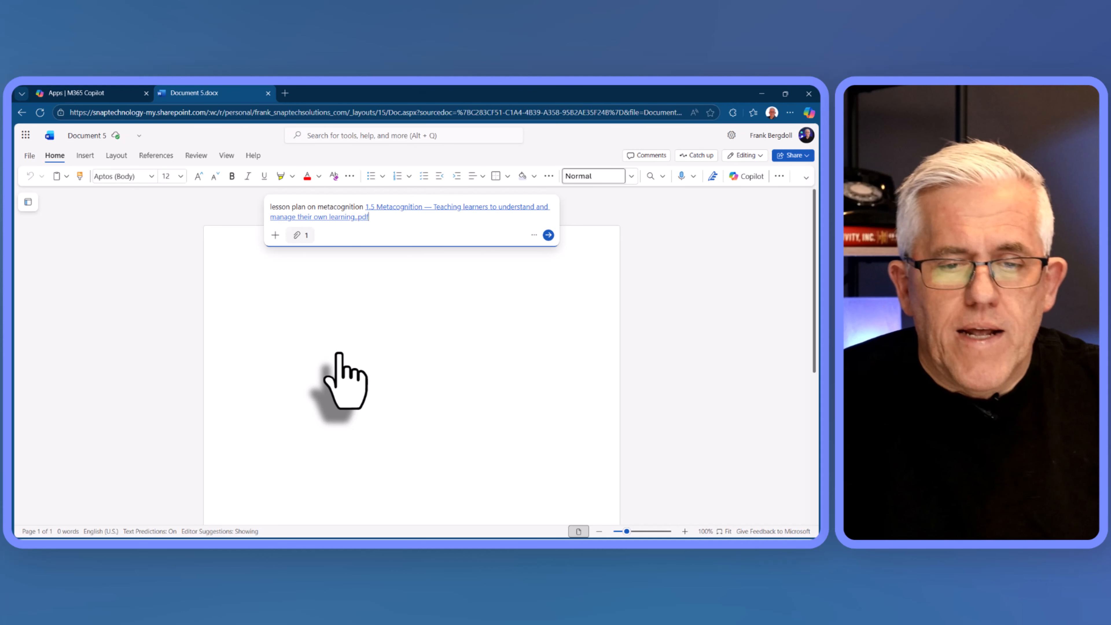
- Generate and keep the Copilot lesson plan draft, and open the Copilot chat beside the document
{"action": "left_click", "coordinate": [548, 235]}
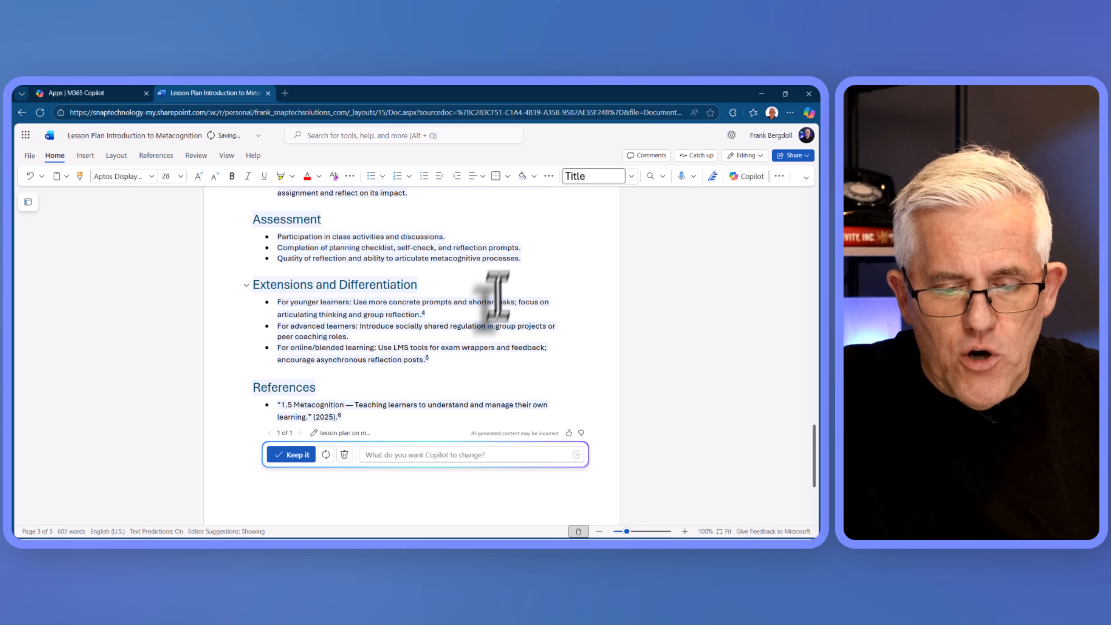
{"action": "left_click", "coordinate": [295, 458]}
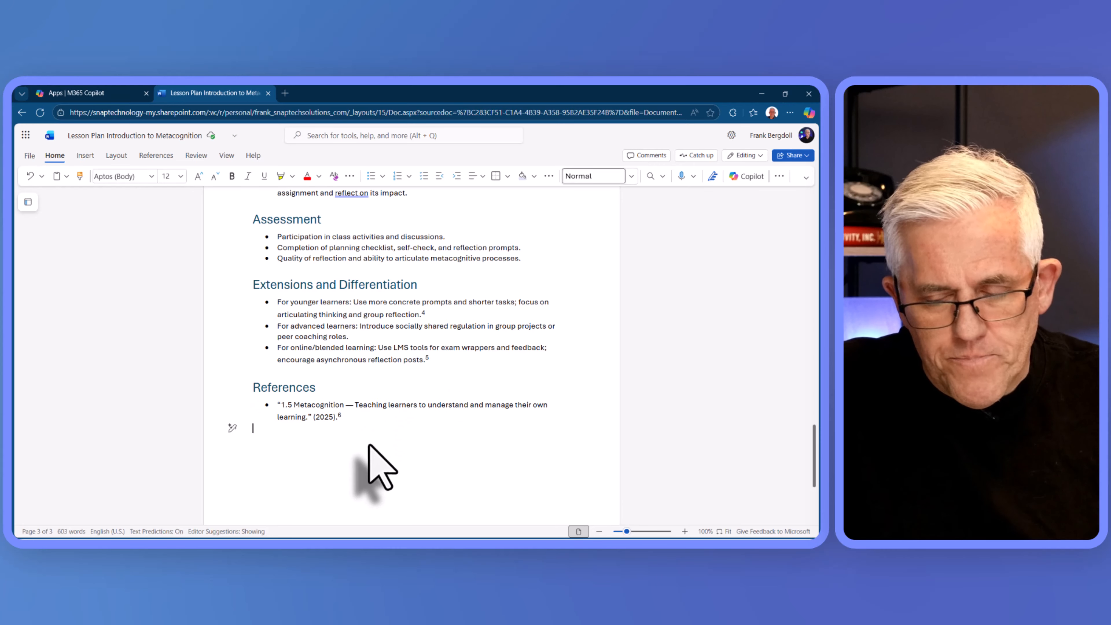
{"action": "left_click", "coordinate": [743, 177]}
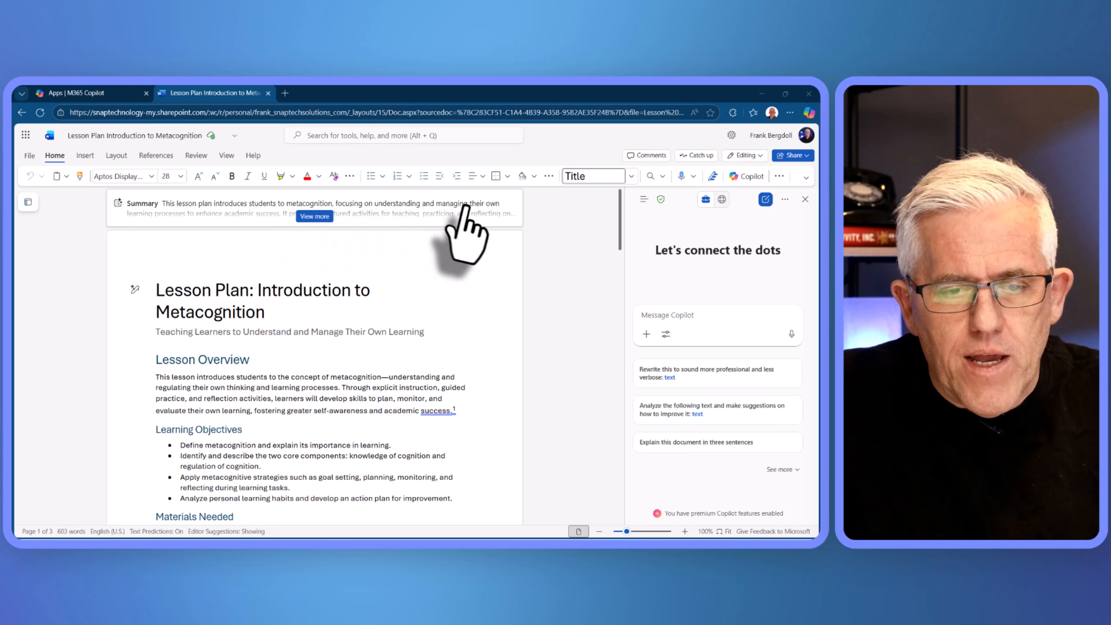
- Expand the document summary and examine its citations, its length options and the GPT-5 model choices for Copilot chat
{"action": "left_click", "coordinate": [310, 219]}
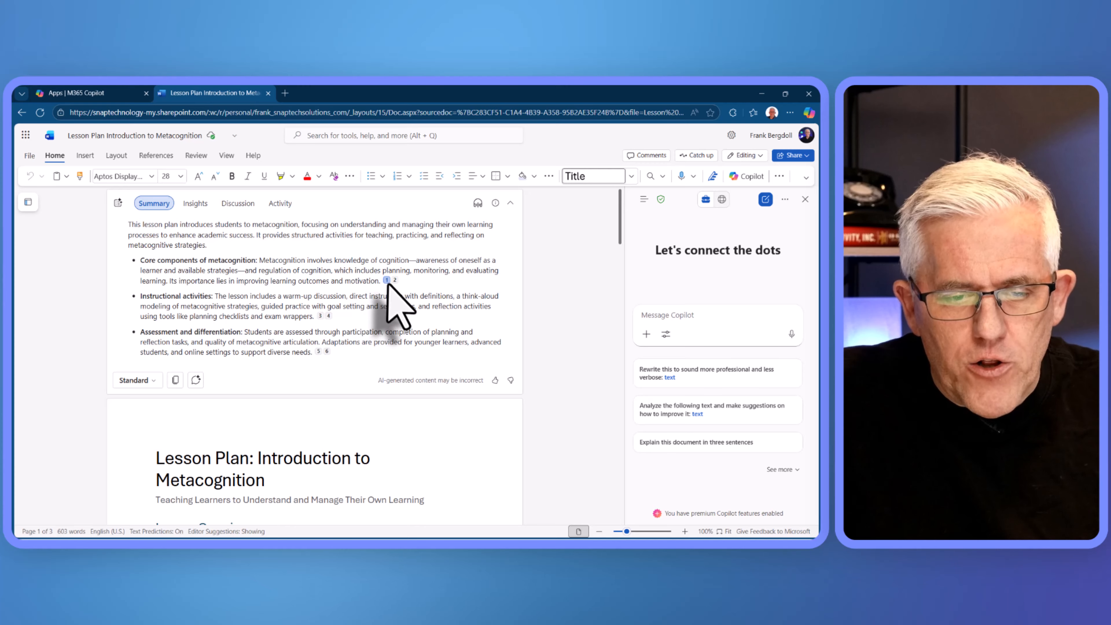
{"action": "mouse_move", "coordinate": [387, 280]}
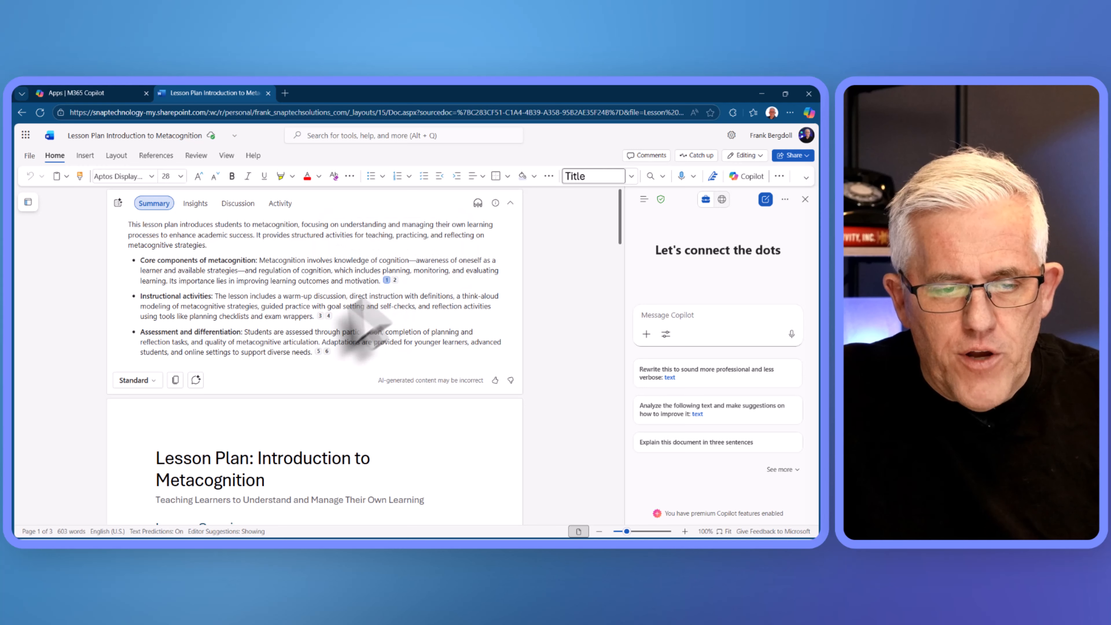
{"action": "mouse_move", "coordinate": [321, 318]}
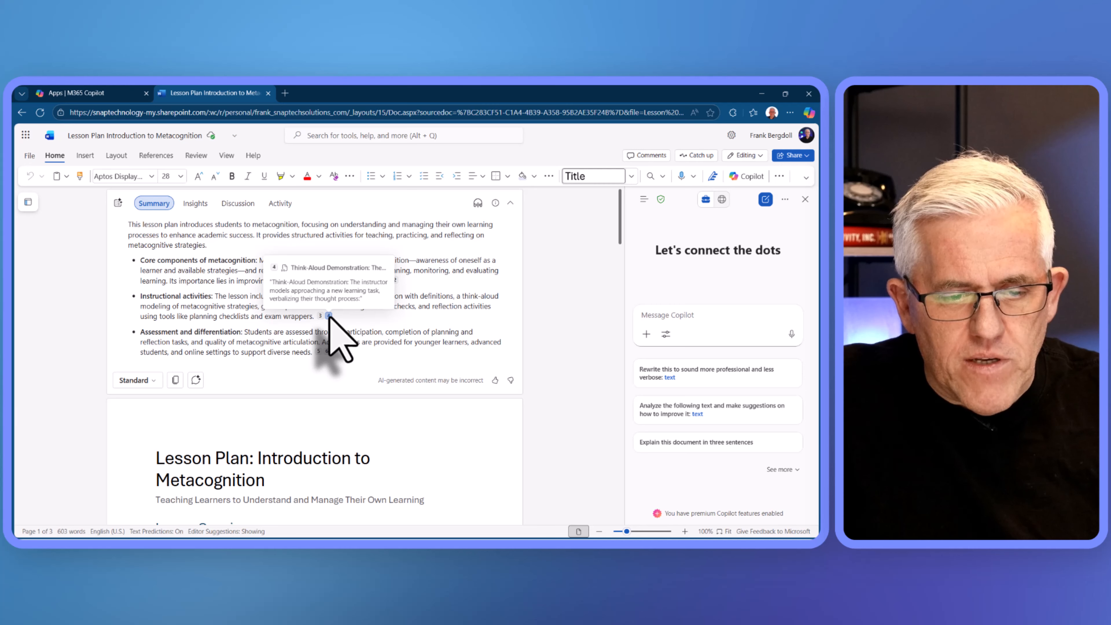
{"action": "mouse_move", "coordinate": [317, 353]}
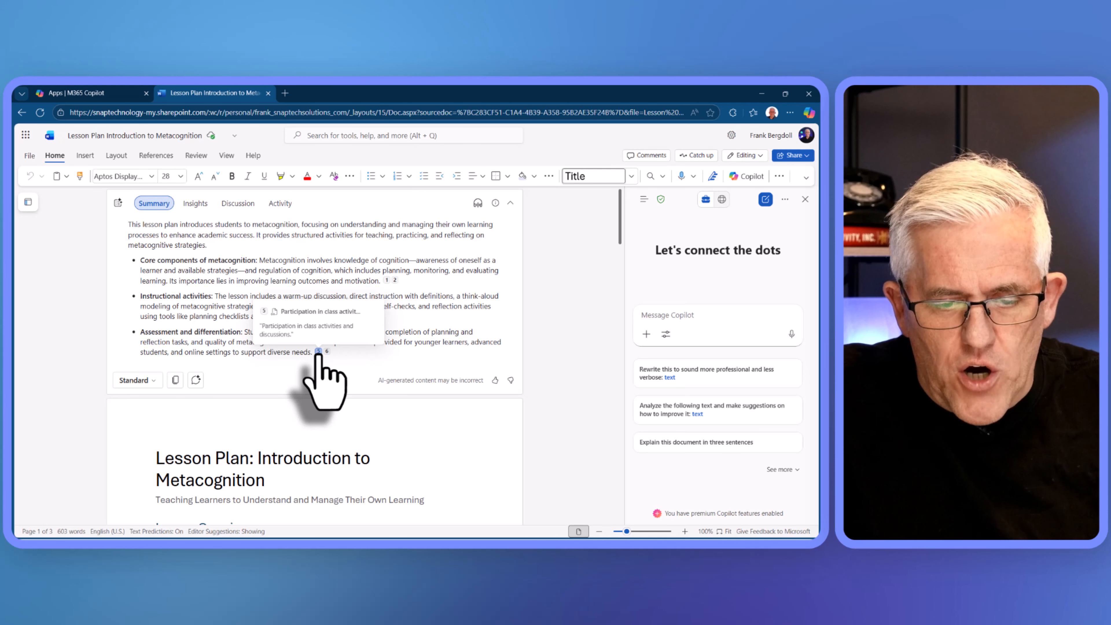
{"action": "left_click", "coordinate": [154, 381]}
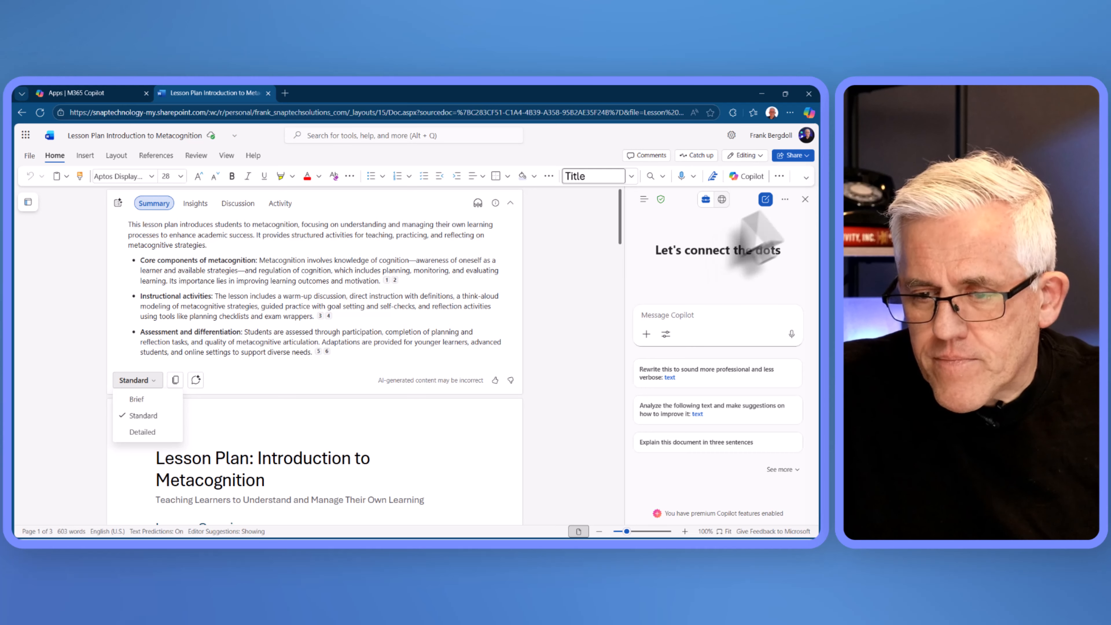
{"action": "left_click", "coordinate": [785, 200]}
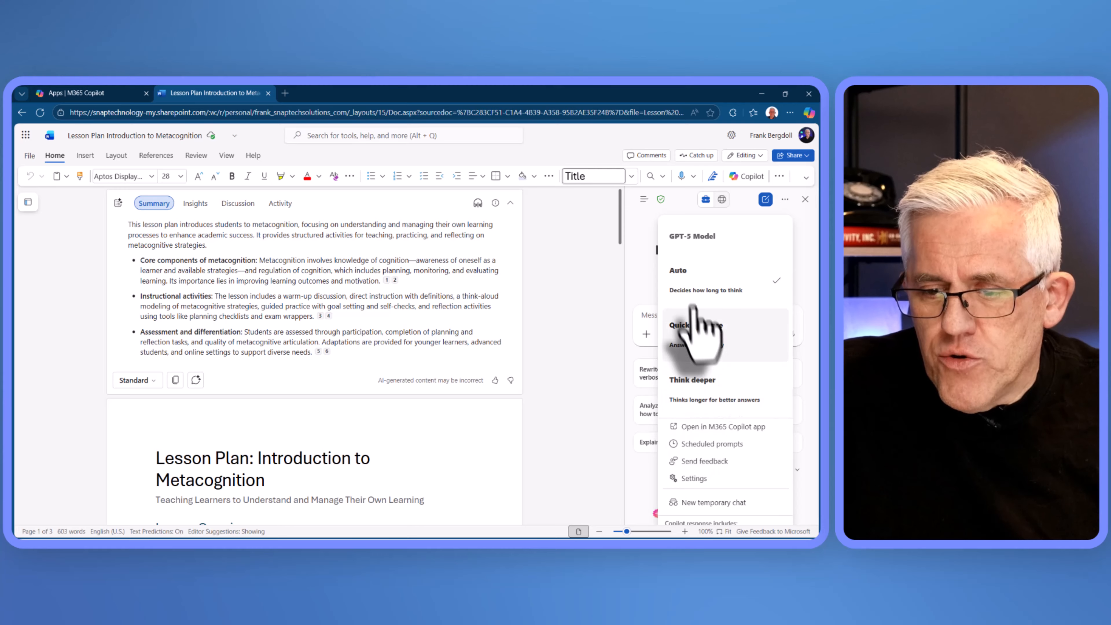
{"action": "left_click", "coordinate": [640, 224]}
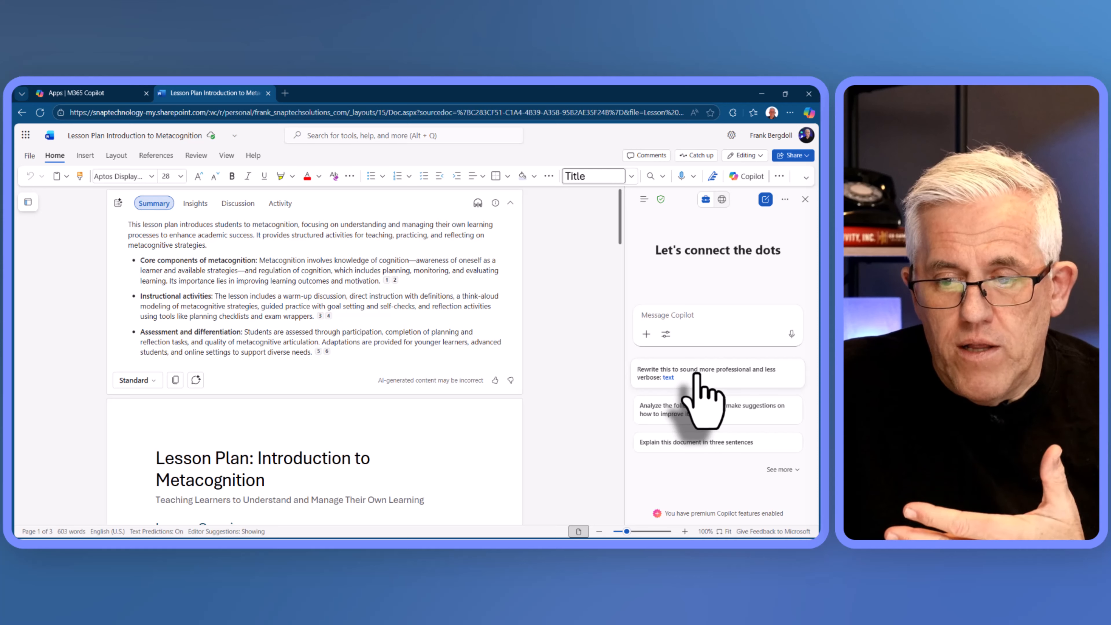
- Send Copilot chat the suggested prompt "Rewrite this to sound more professional and less verbose:" for the lesson plan
{"action": "left_click", "coordinate": [669, 378]}
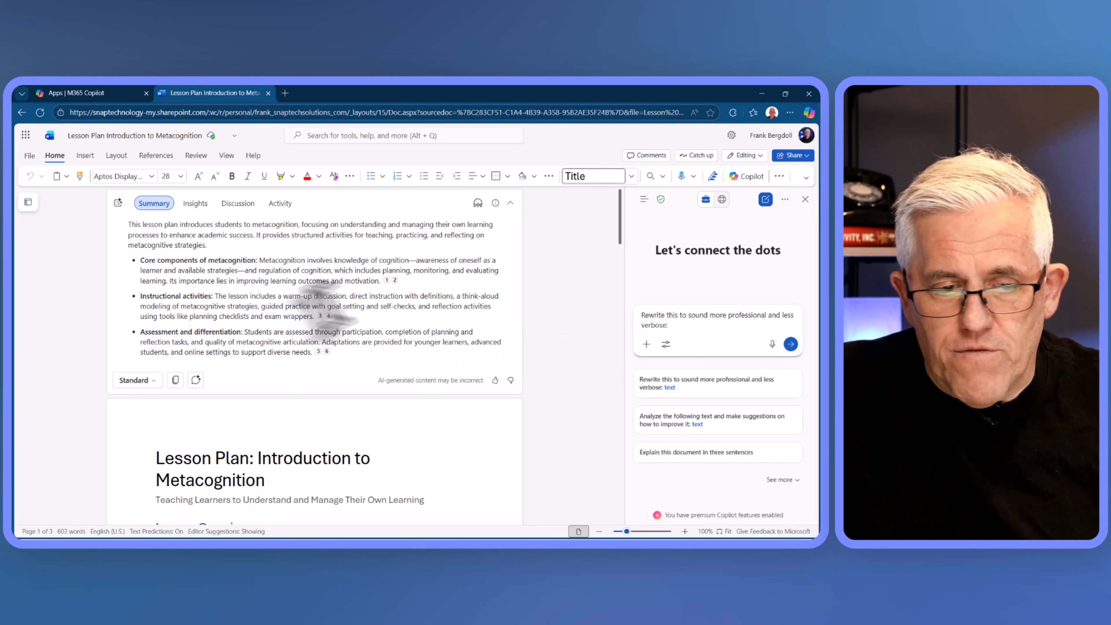
{"action": "scroll", "coordinate": [248, 402], "scroll_direction": "down", "scroll_amount": 3}
{"action": "scroll", "coordinate": [245, 385], "scroll_direction": "down", "scroll_amount": 4}
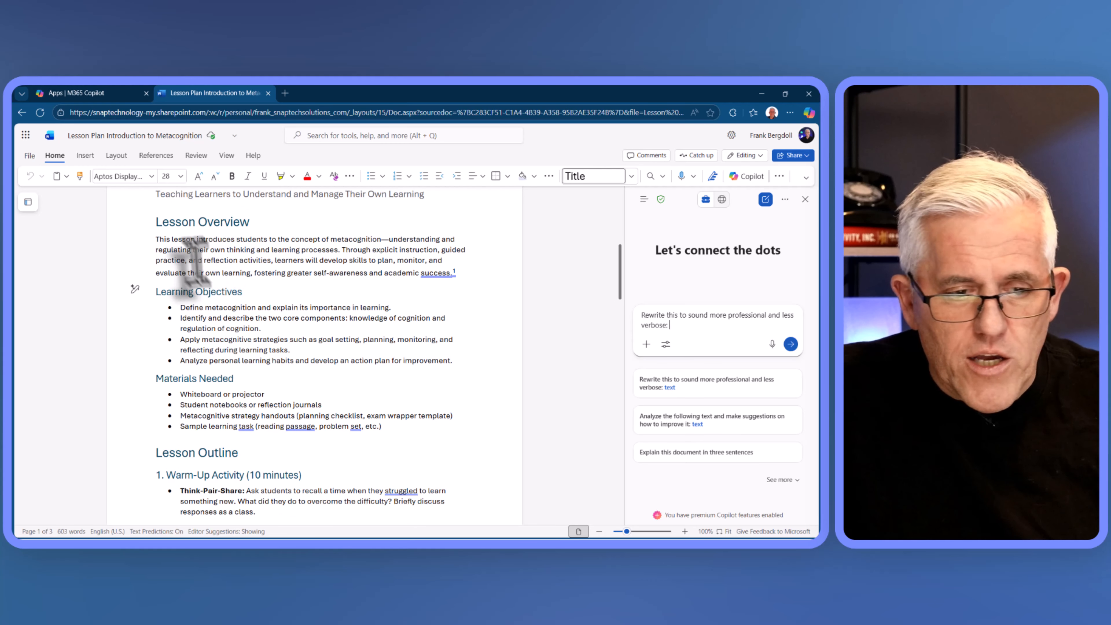
{"action": "left_click", "coordinate": [665, 344]}
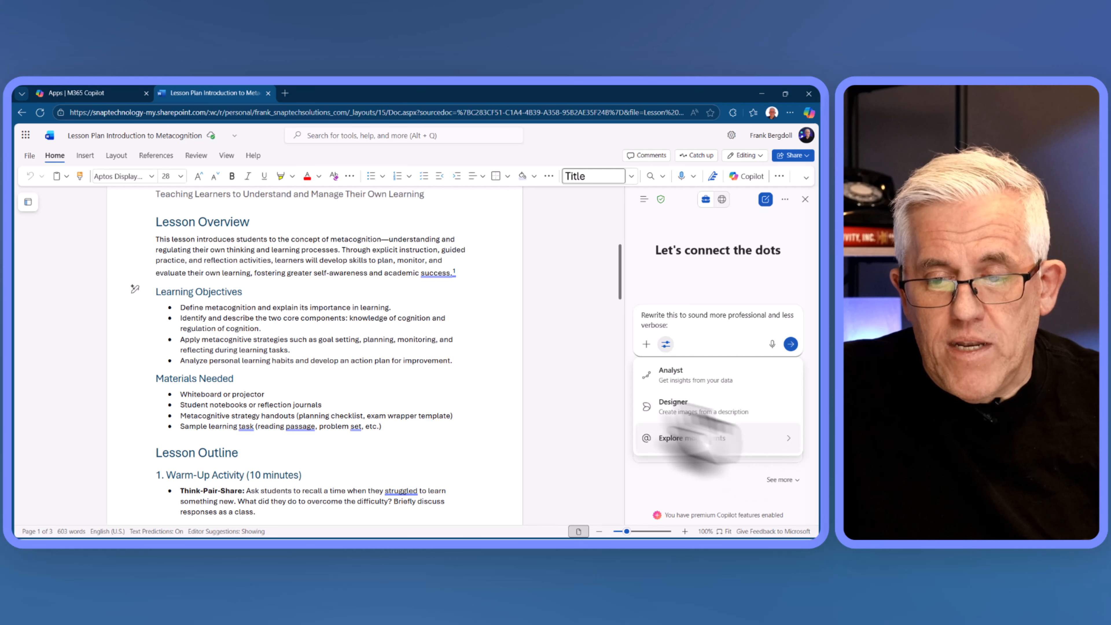
{"action": "left_click", "coordinate": [665, 343]}
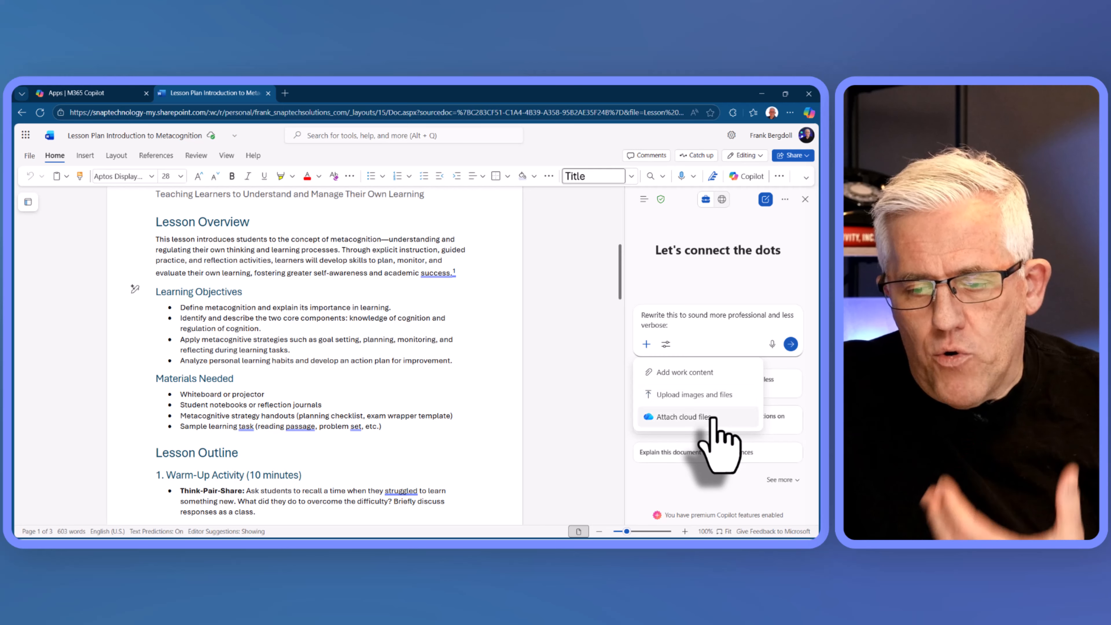
{"action": "left_click", "coordinate": [717, 341]}
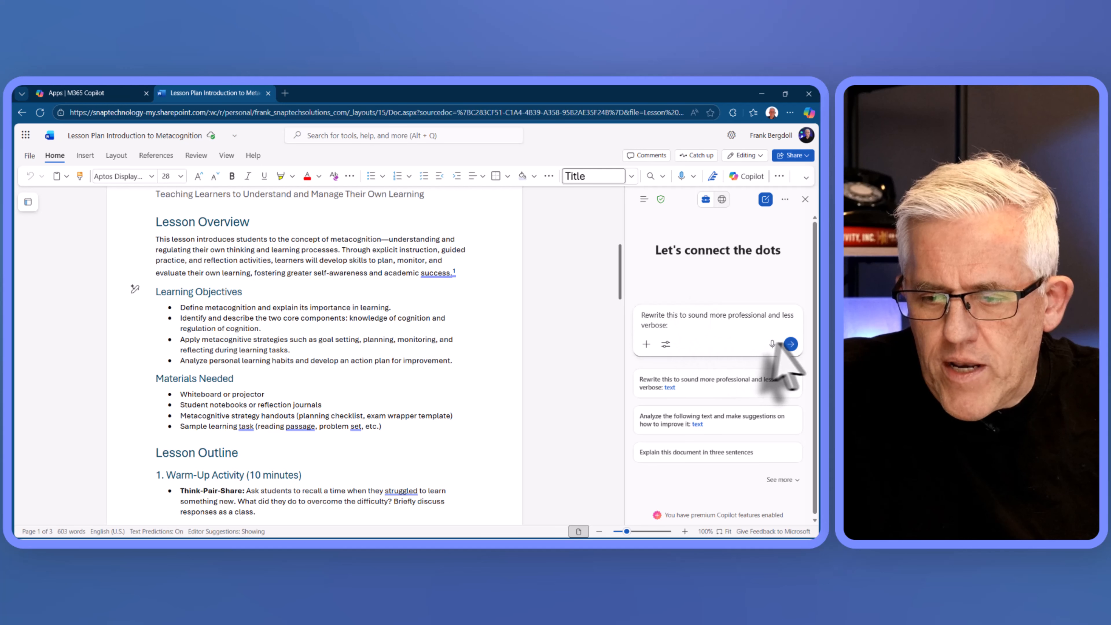
{"action": "left_click", "coordinate": [791, 344]}
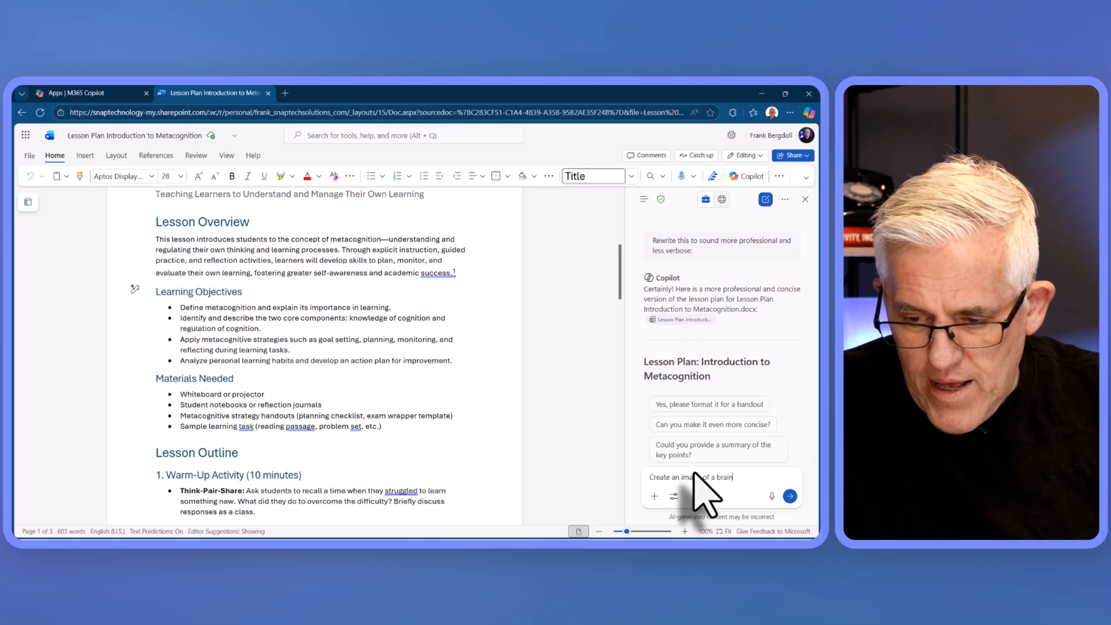
- Send Copilot chat the prompt "Create an image of a brain" and copy the generated image
{"action": "left_click", "coordinate": [790, 495]}
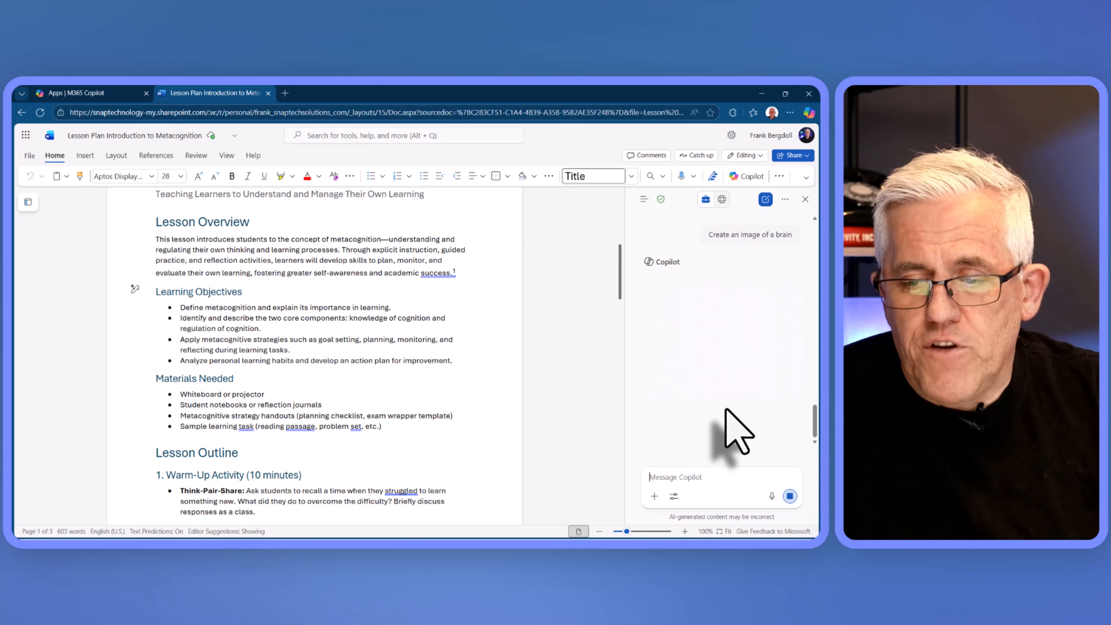
{"action": "mouse_move", "coordinate": [736, 332]}
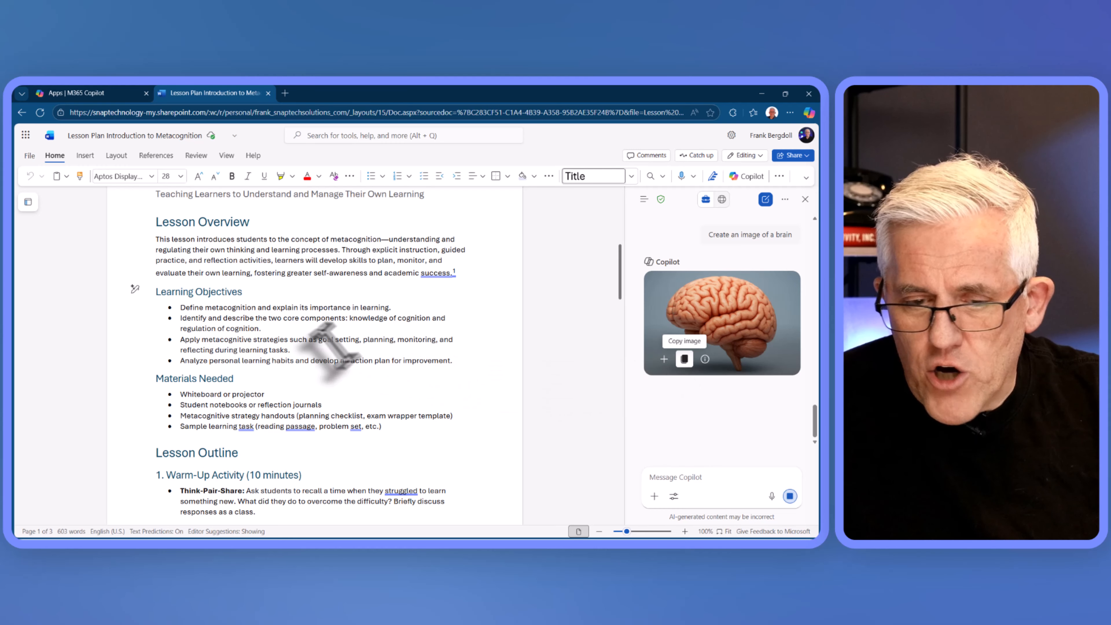
- Paste the copied brain image on a new line between the subtitle and the Lesson Overview heading
{"action": "scroll", "coordinate": [280, 289], "scroll_direction": "up", "scroll_amount": 8}
{"action": "scroll", "coordinate": [286, 346], "scroll_direction": "down", "scroll_amount": 5}
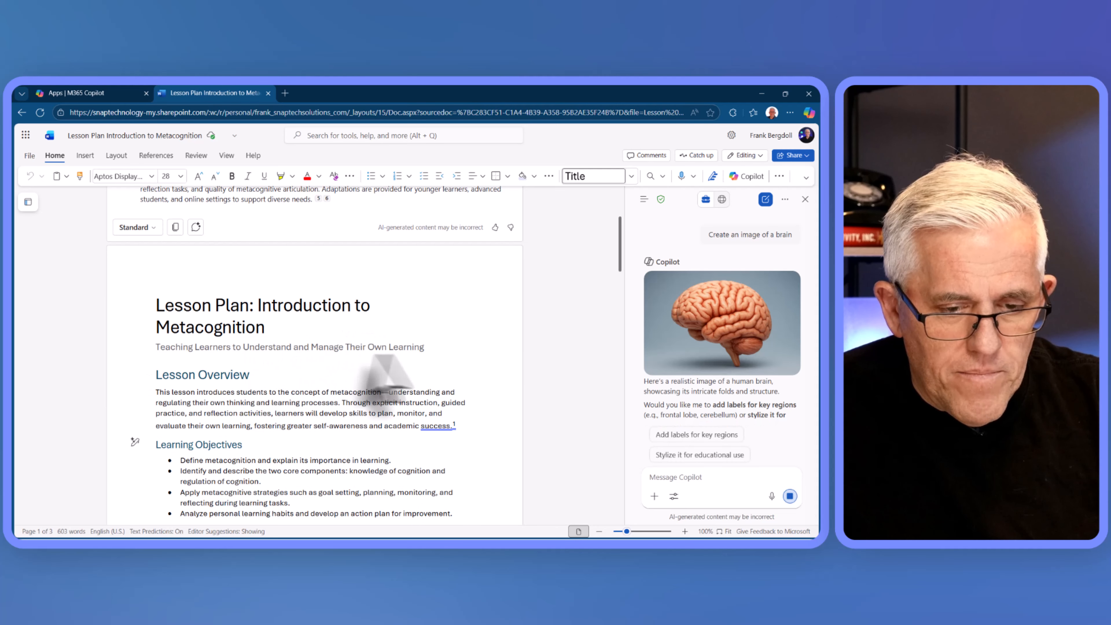
{"action": "left_click", "coordinate": [427, 349]}
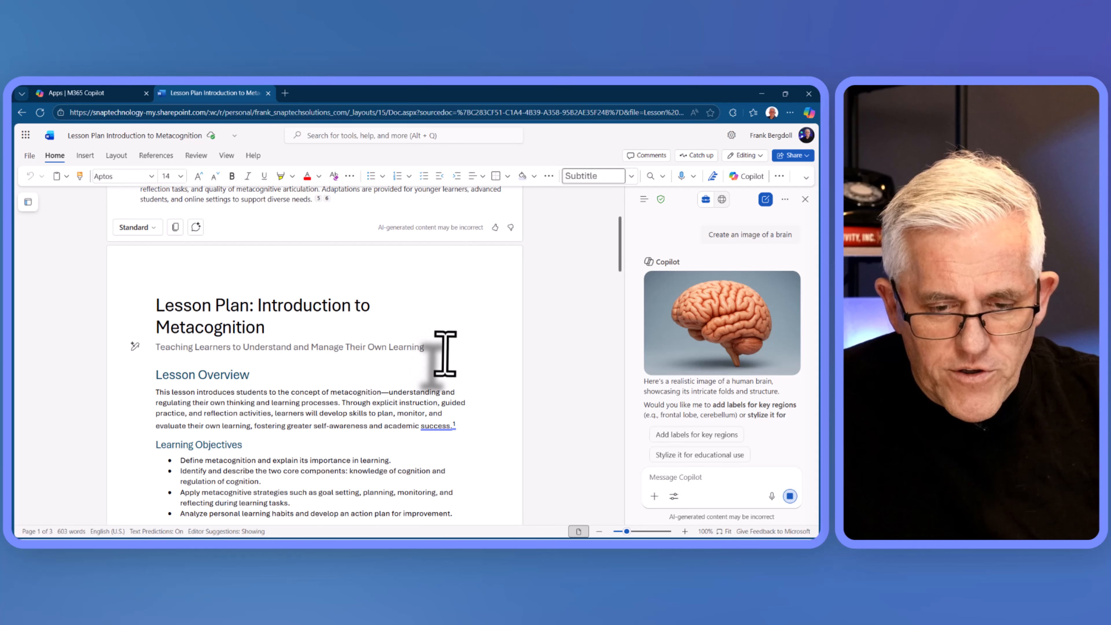
{"action": "key", "text": "Return"}
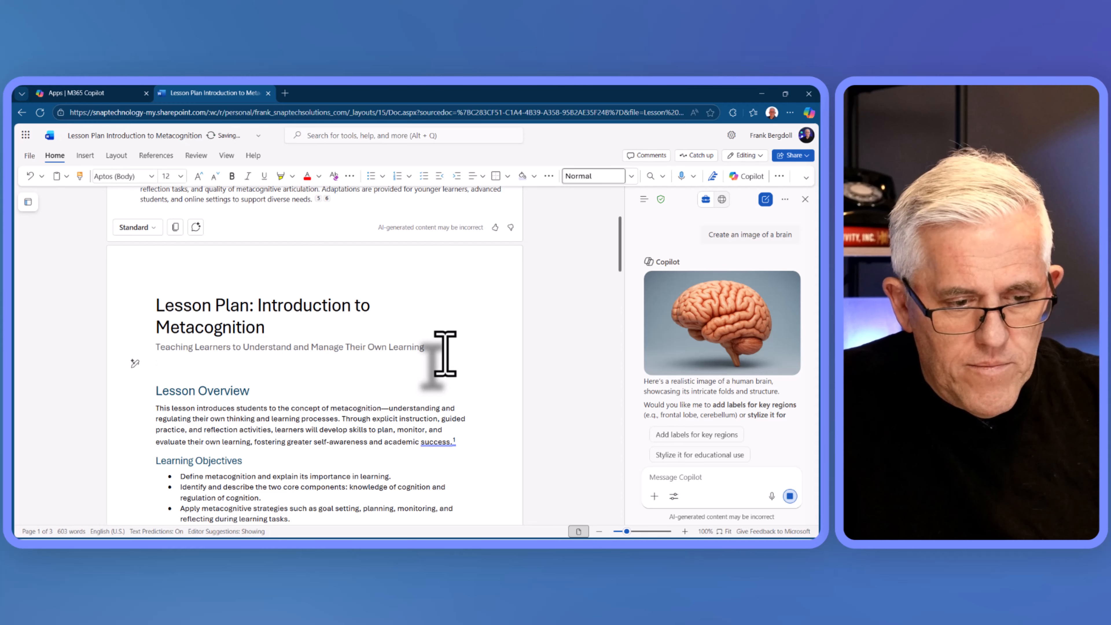
{"action": "key", "text": "Return"}
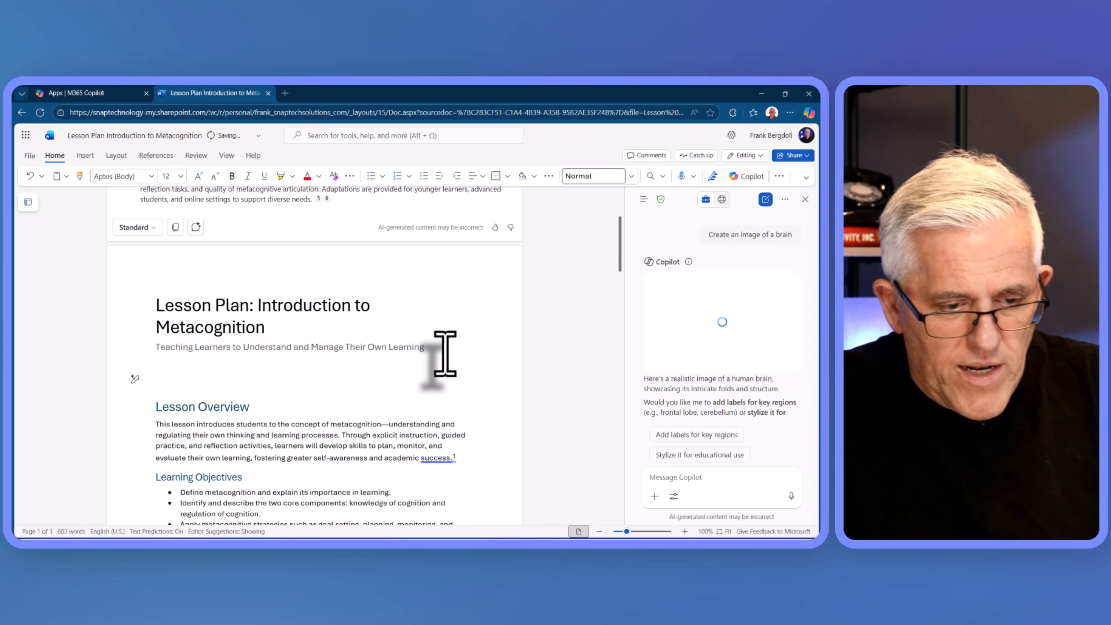
{"action": "key", "text": "ctrl+v"}
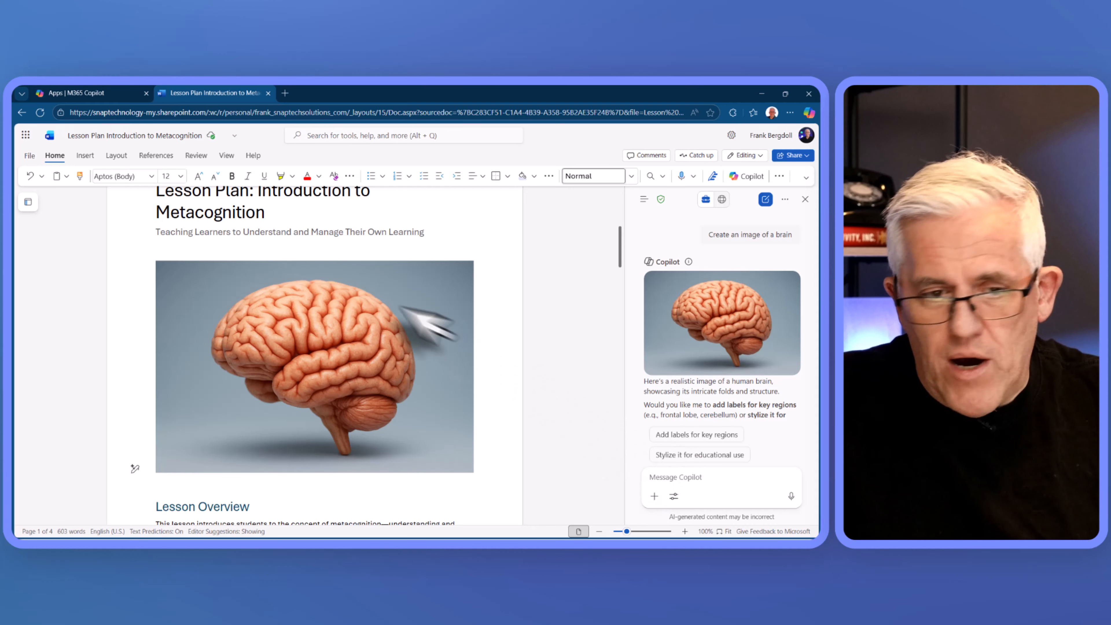
- Review the Insights, Discussion and Activity information in the summary area above the lesson plan
{"action": "scroll", "coordinate": [348, 310], "scroll_direction": "up", "scroll_amount": 5}
{"action": "scroll", "coordinate": [181, 228], "scroll_direction": "up", "scroll_amount": 1}
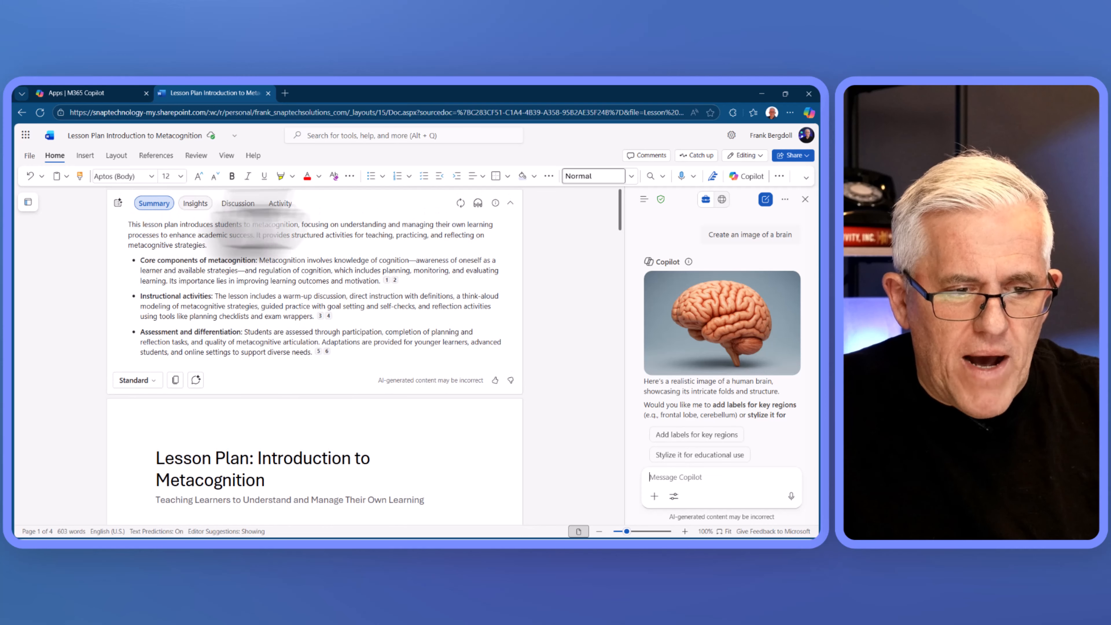
{"action": "left_click", "coordinate": [197, 205]}
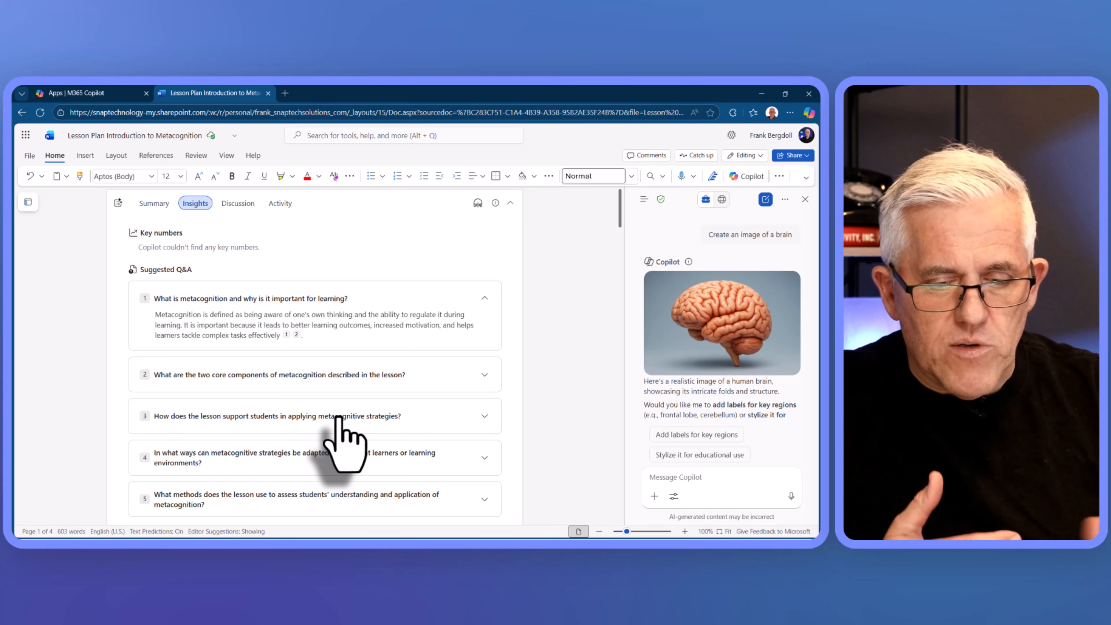
{"action": "left_click", "coordinate": [239, 205]}
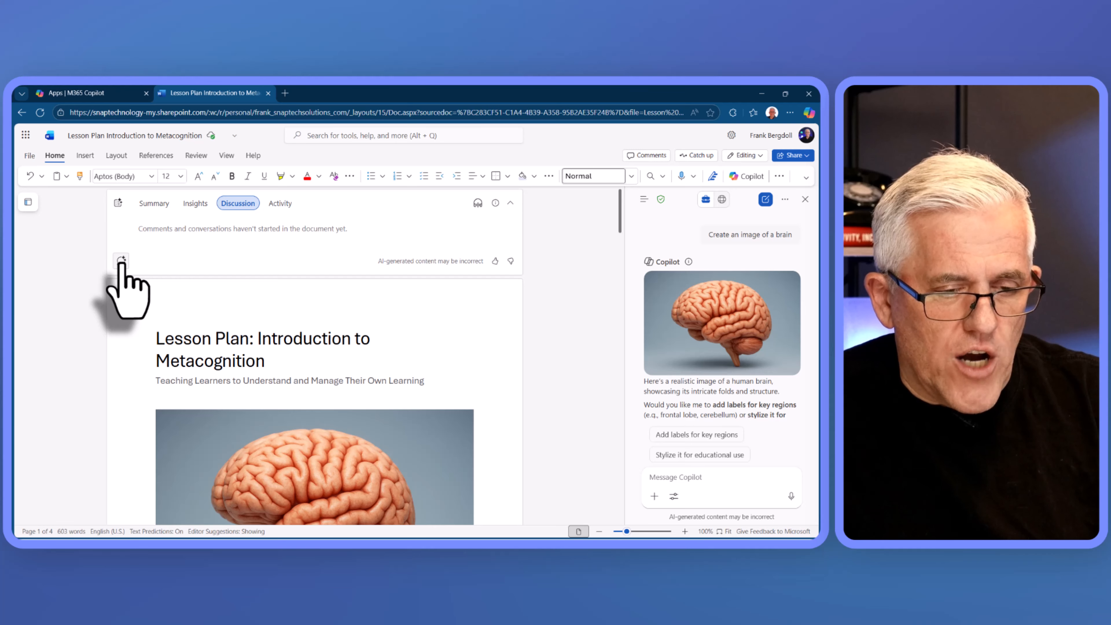
{"action": "left_click", "coordinate": [280, 203]}
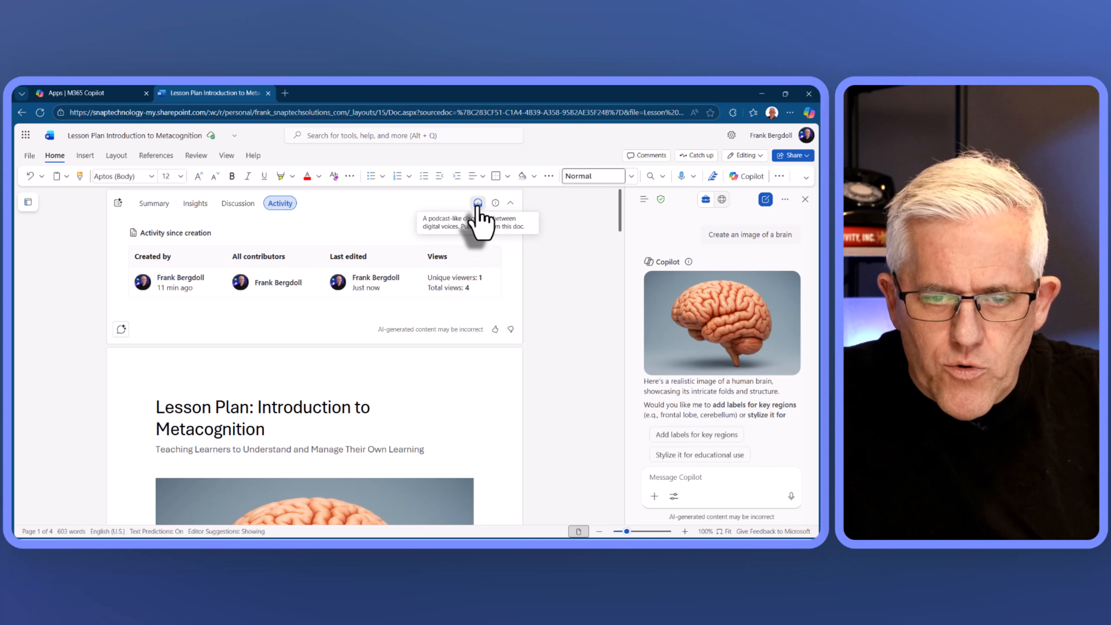
- Start the podcast-like audio overview of the lesson plan and pause its playback
{"action": "left_click", "coordinate": [478, 204]}
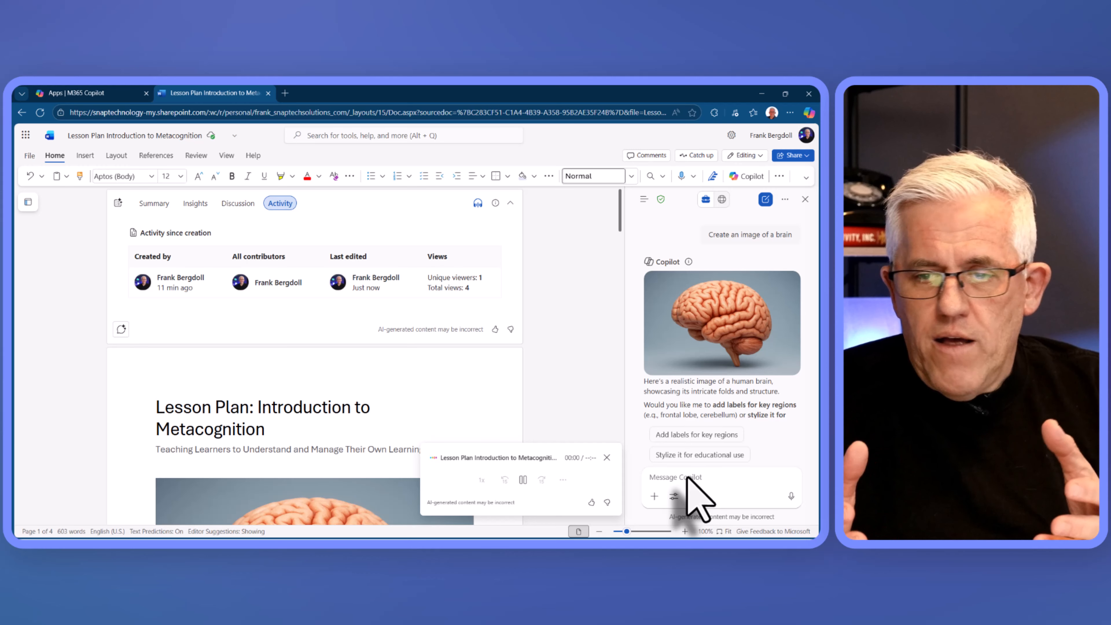
{"action": "left_click", "coordinate": [523, 480]}
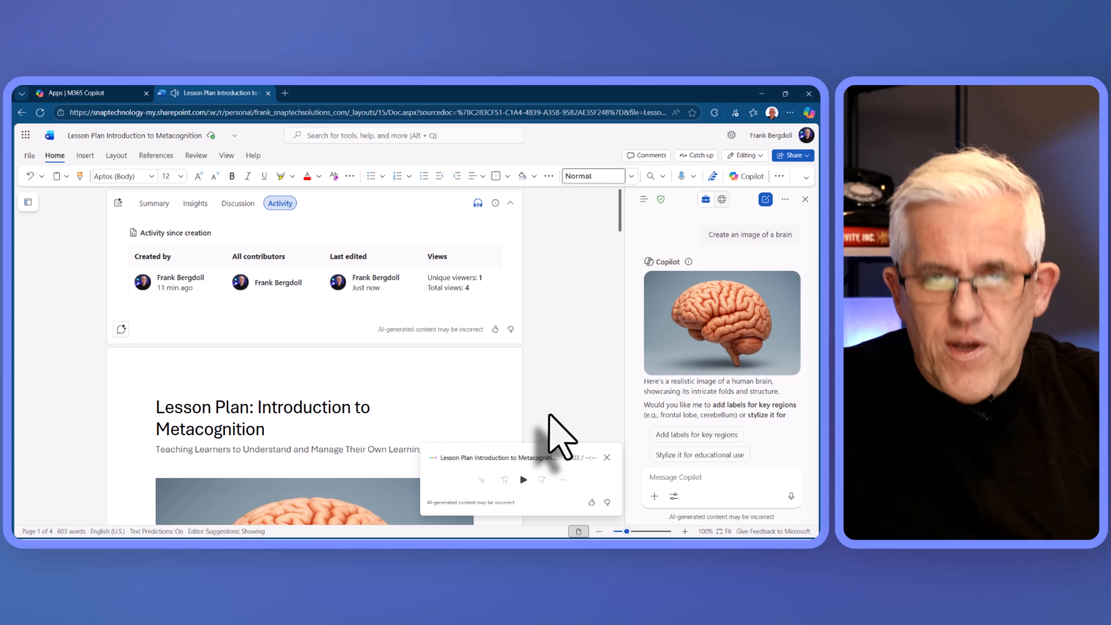